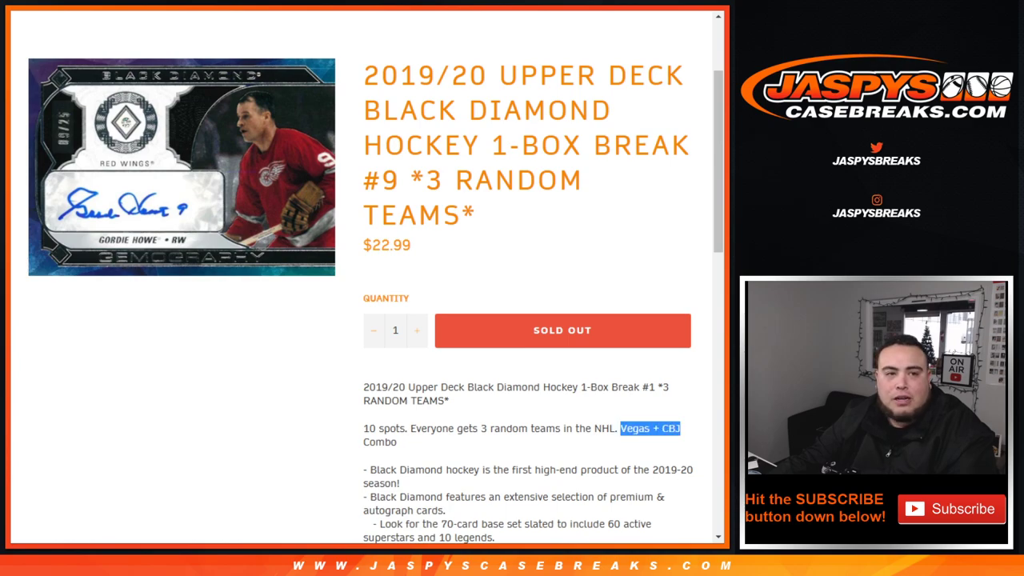
Step: Switch to the RANDOM.ORG Dice Roller and roll two dice
{"action": "key", "text": "ctrl+Tab"}
{"action": "left_click", "coordinate": [38, 270]}
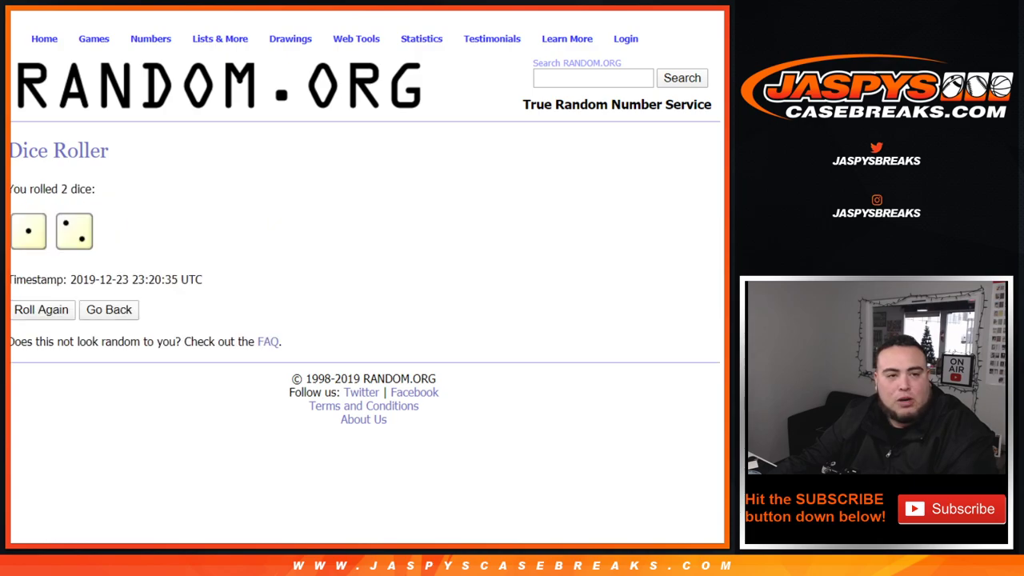
Step: Randomize the list of participant names three times in the RANDOM.ORG List Randomizer
{"action": "key", "text": "ctrl+Tab"}
{"action": "scroll", "coordinate": [204, 390], "scroll_direction": "up", "scroll_amount": 4}
{"action": "scroll", "coordinate": [205, 389], "scroll_direction": "down", "scroll_amount": 4}
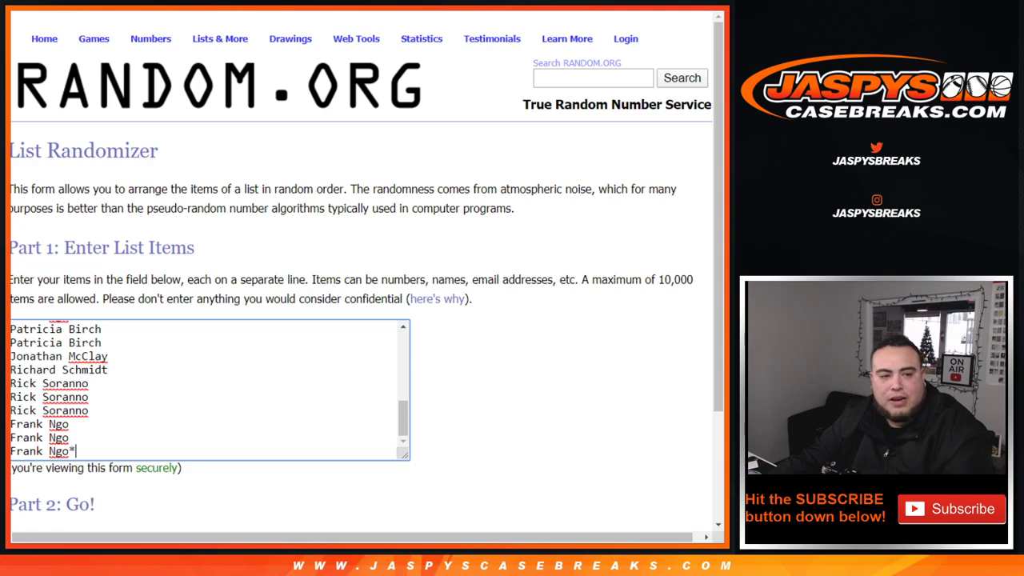
{"action": "scroll", "coordinate": [360, 320], "scroll_direction": "down", "scroll_amount": 2}
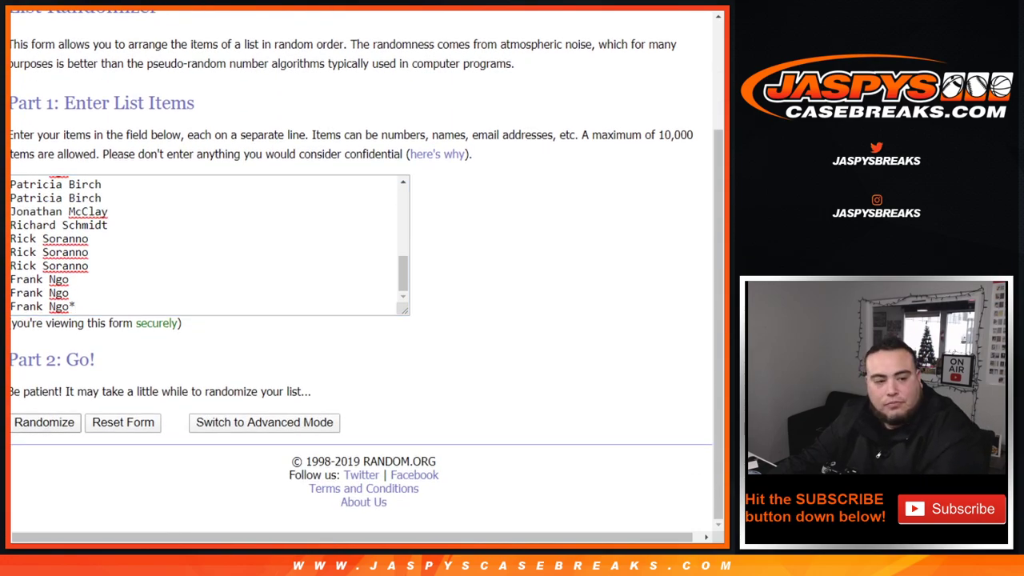
{"action": "left_click", "coordinate": [44, 422]}
{"action": "left_click", "coordinate": [30, 422]}
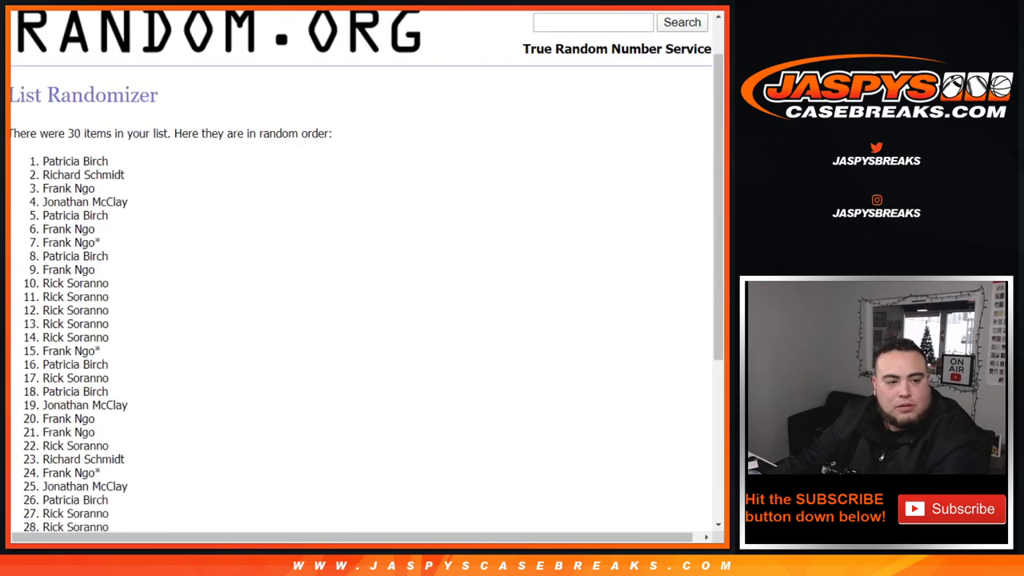
{"action": "left_click", "coordinate": [30, 421]}
Step: Copy all 30 randomized participant names and paste them into column A of the Google Sheets spreadsheet, starting at A1
{"action": "scroll", "coordinate": [360, 272], "scroll_direction": "down", "scroll_amount": 4}
{"action": "left_click_drag", "start_coordinate": [199, 392], "coordinate": [150, 393]}
{"action": "scroll", "coordinate": [150, 393], "scroll_direction": "up", "scroll_amount": 4}
{"action": "left_click_drag", "start_coordinate": [42, 216], "coordinate": [95, 325]}
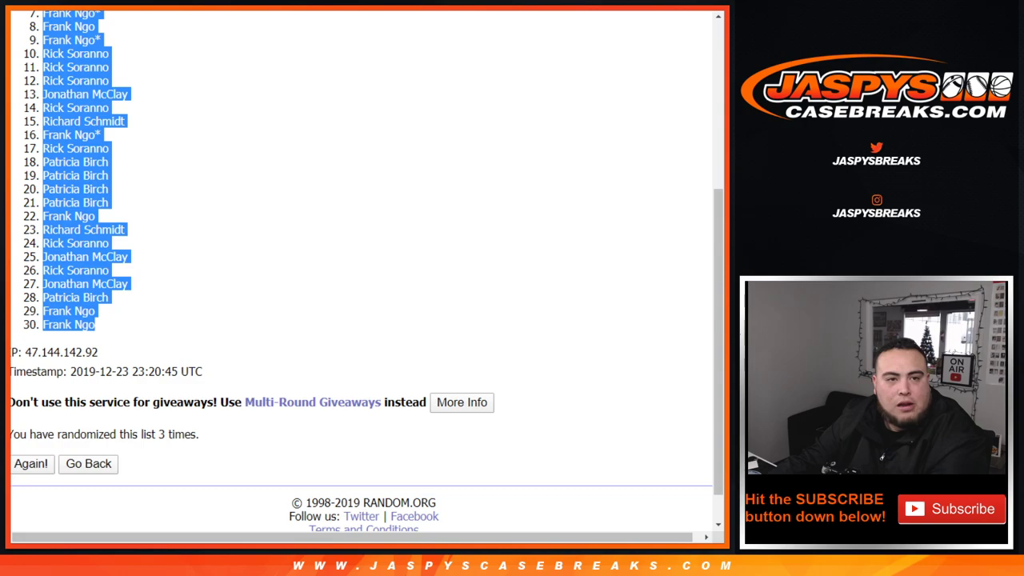
{"action": "key", "text": "ctrl+Tab"}
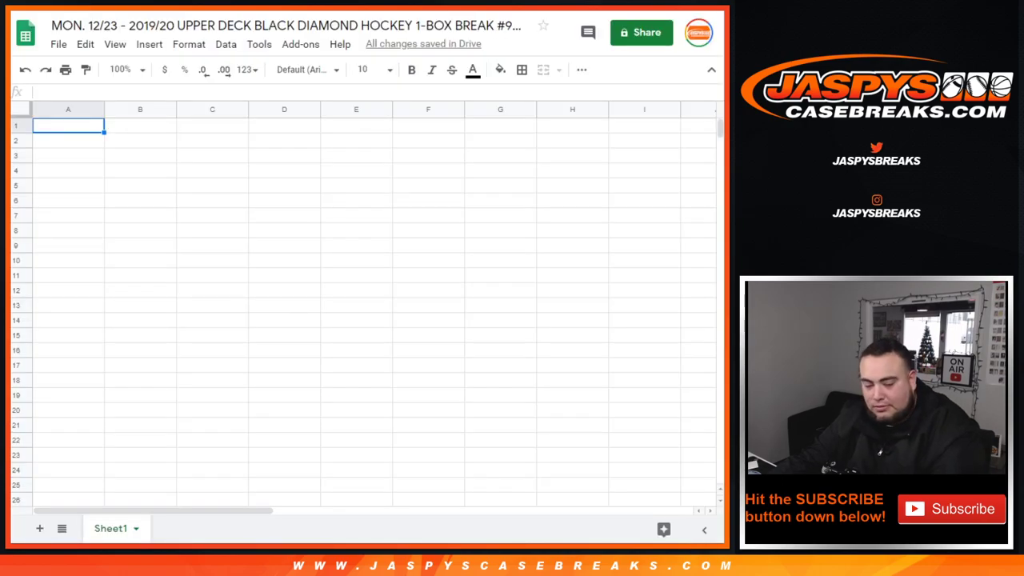
{"action": "key", "text": "ctrl+v"}
Step: Recheck the dice roll, and randomize the NHL team list three times in the RANDOM.ORG List Randomizer
{"action": "key", "text": "alt+Tab"}
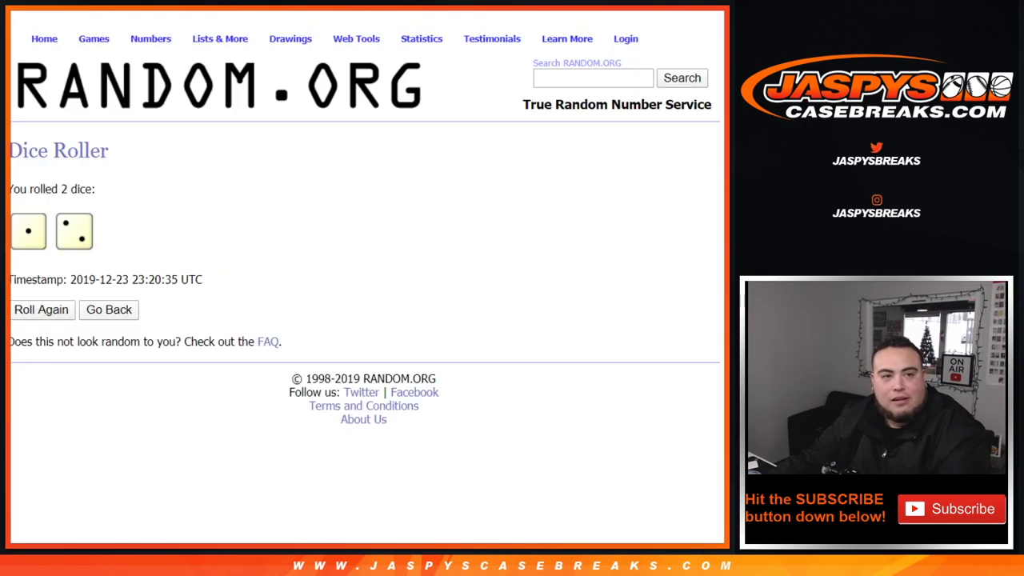
{"action": "key", "text": "alt+Tab"}
{"action": "key", "text": "ctrl+Tab"}
{"action": "scroll", "coordinate": [210, 389], "scroll_direction": "down", "scroll_amount": 6}
{"action": "left_click", "coordinate": [44, 422]}
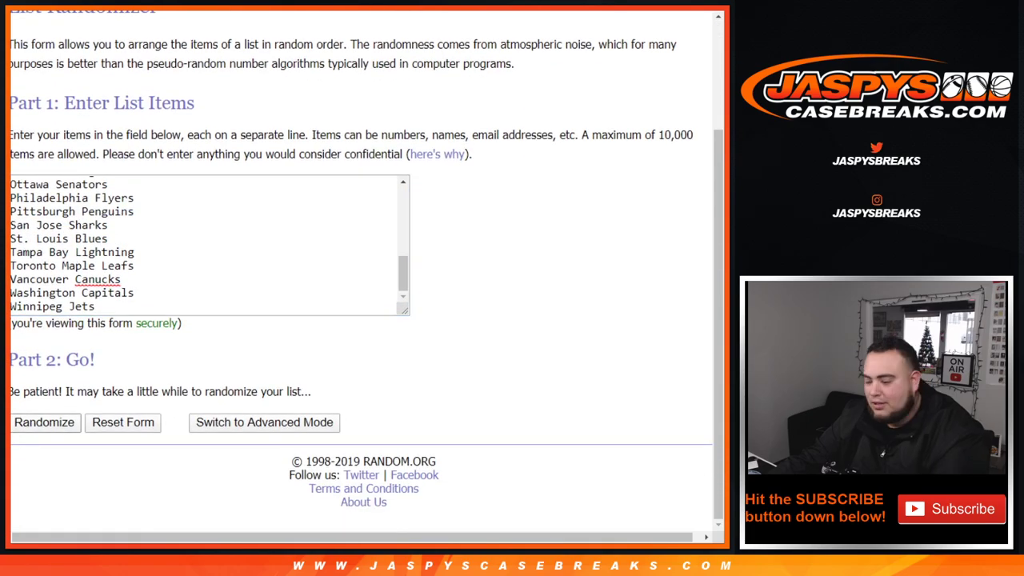
{"action": "scroll", "coordinate": [44, 422], "scroll_direction": "down", "scroll_amount": 4}
{"action": "left_click", "coordinate": [30, 422]}
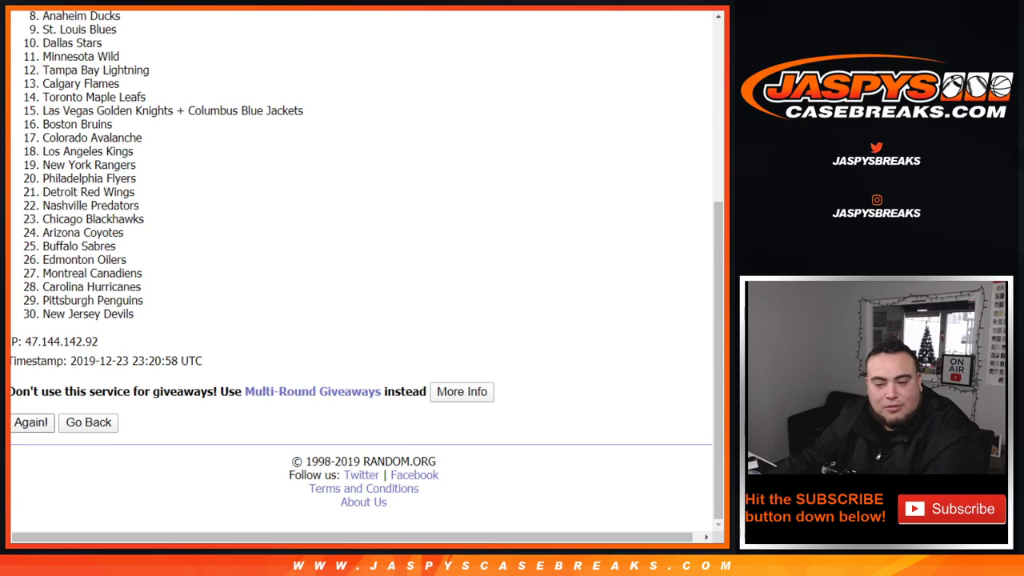
{"action": "scroll", "coordinate": [32, 422], "scroll_direction": "down", "scroll_amount": 5}
{"action": "left_click", "coordinate": [30, 421]}
Step: Copy all 30 randomized NHL teams and paste them into column B of the break spreadsheet, starting at B1
{"action": "scroll", "coordinate": [32, 422], "scroll_direction": "down", "scroll_amount": 5}
{"action": "left_click_drag", "start_coordinate": [151, 392], "coordinate": [200, 393]}
{"action": "scroll", "coordinate": [200, 393], "scroll_direction": "up", "scroll_amount": 5}
{"action": "left_click_drag", "start_coordinate": [42, 217], "coordinate": [144, 323]}
{"action": "scroll", "coordinate": [146, 270], "scroll_direction": "down", "scroll_amount": 4}
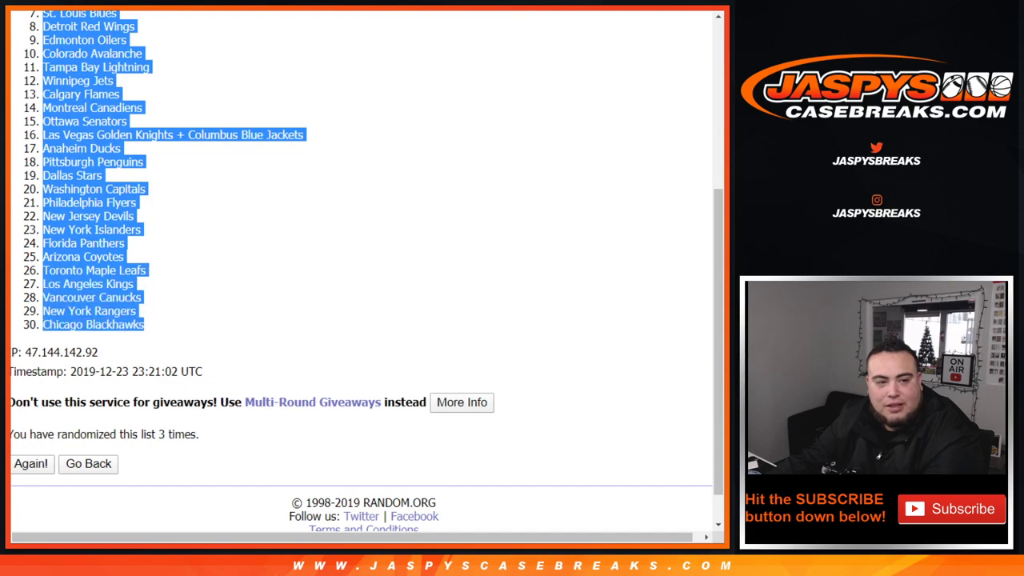
{"action": "key", "text": "ctrl+Tab"}
{"action": "left_click", "coordinate": [140, 126]}
{"action": "type", "text": "Buffalo Sabres Carolina Hurricanes San Jose Sharks Nashville Predators Minnesota Wild Boston Bruins St. Louis Blues Detroit Red Wings Edmonton Oilers Colorado Avalanche Tampa Bay Lightning Winnipeg Jets Calgary Flames Montreal Canadiens Ottawa Senators Las Vegas Golden Knights + Columbus Blue Jackets Anaheim Ducks Pittsburgh Penguins Dallas Stars Washington Capitals Philadelphia Flyers New Jersey Devils New York Islanders Florida Panthers Arizona Coyotes Toronto Maple Leafs Los Angeles Kings Vancouver Canucks New York Rangers Chicago Blackhawks"}
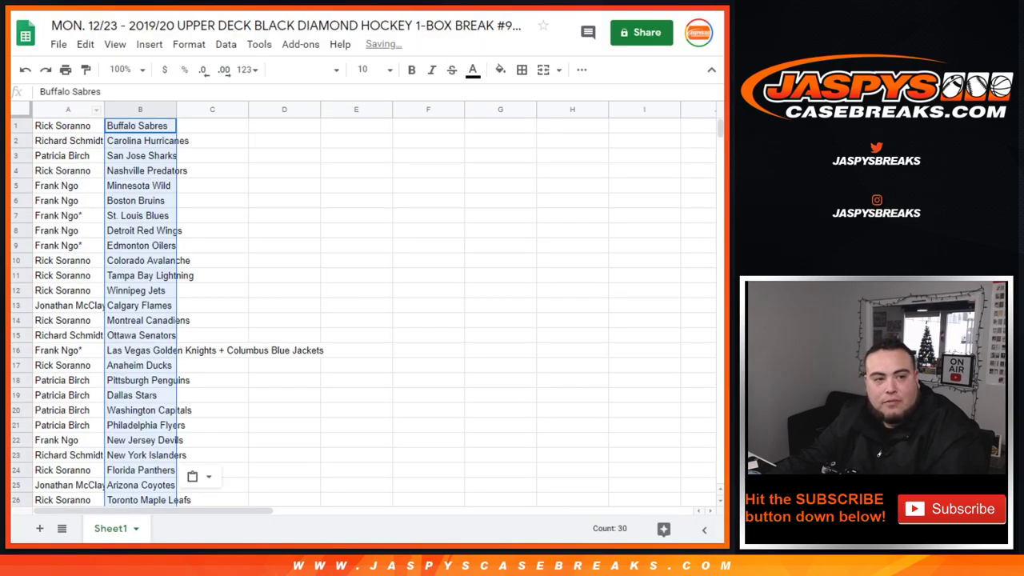
Step: Set the font size of the entire sheet to 14 and fit columns A and B to their contents
{"action": "left_click", "coordinate": [21, 109]}
{"action": "left_click", "coordinate": [370, 70]}
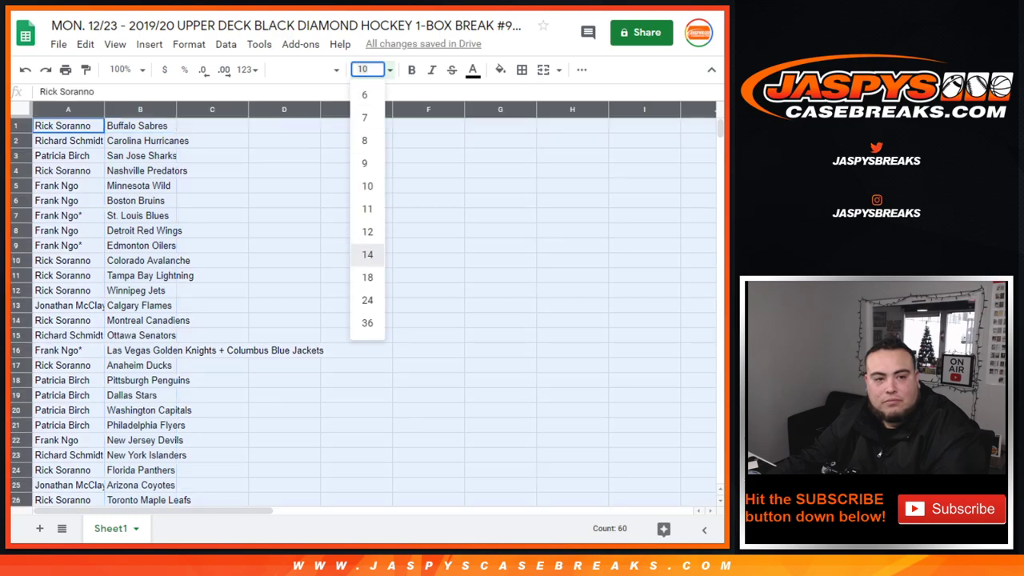
{"action": "left_click", "coordinate": [367, 255]}
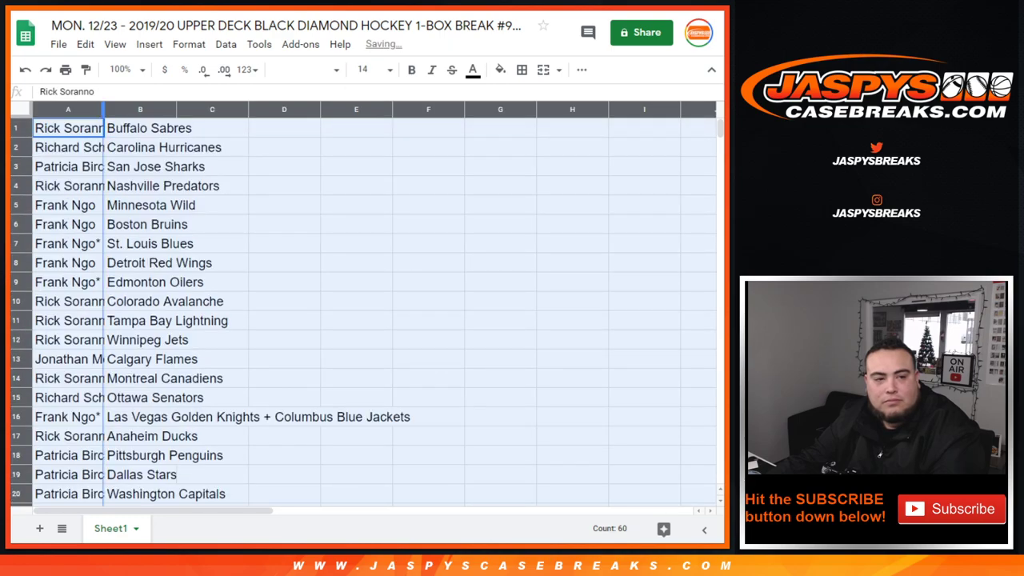
{"action": "double_click", "coordinate": [103, 109]}
Step: Go through rows 1 to 30 one by one, reading which team is assigned to each participant
{"action": "left_click", "coordinate": [19, 130]}
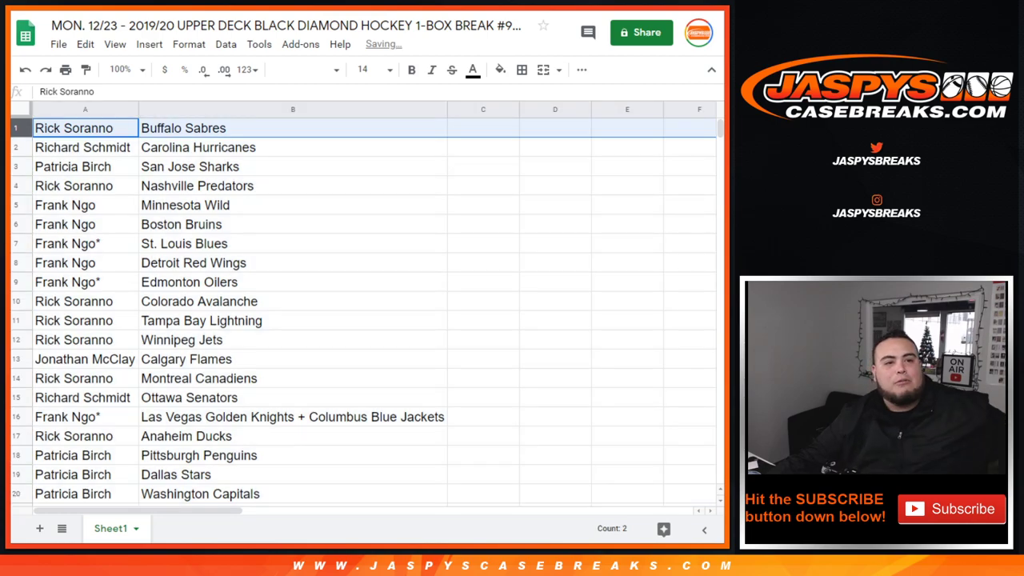
{"action": "left_click", "coordinate": [17, 147]}
{"action": "left_click", "coordinate": [18, 167]}
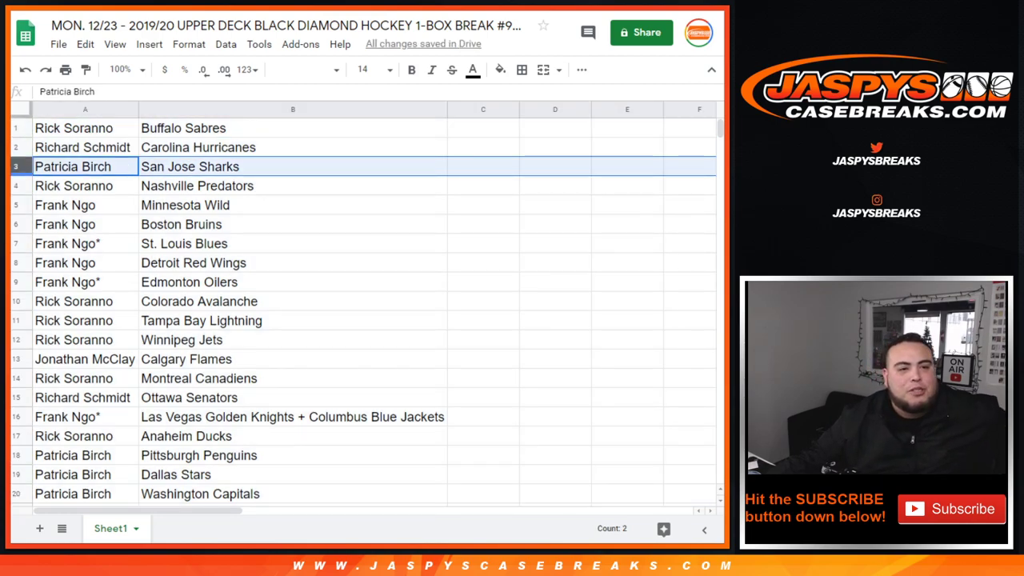
{"action": "left_click", "coordinate": [18, 186]}
{"action": "left_click", "coordinate": [17, 205]}
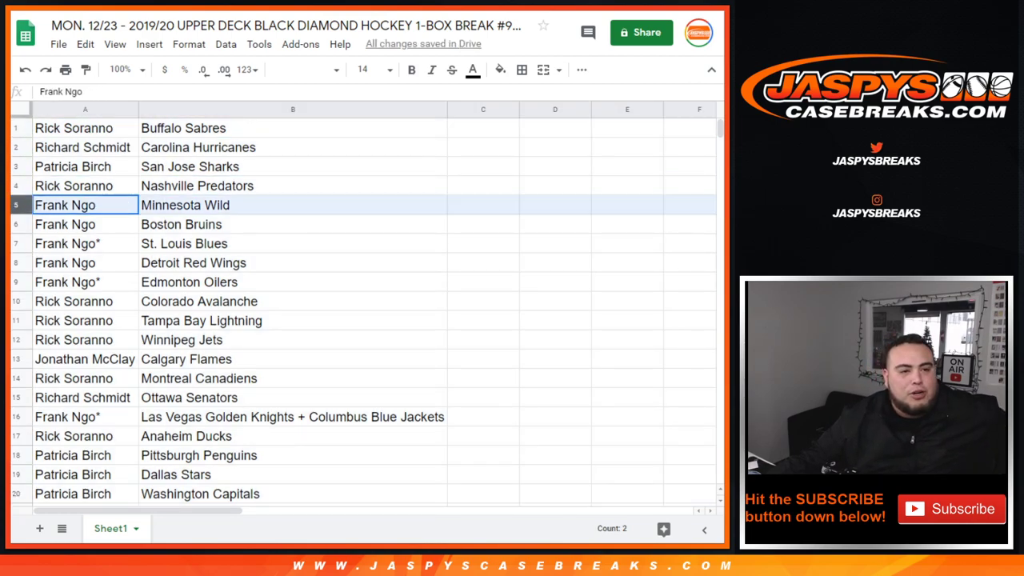
{"action": "left_click", "coordinate": [18, 224]}
{"action": "left_click", "coordinate": [17, 243]}
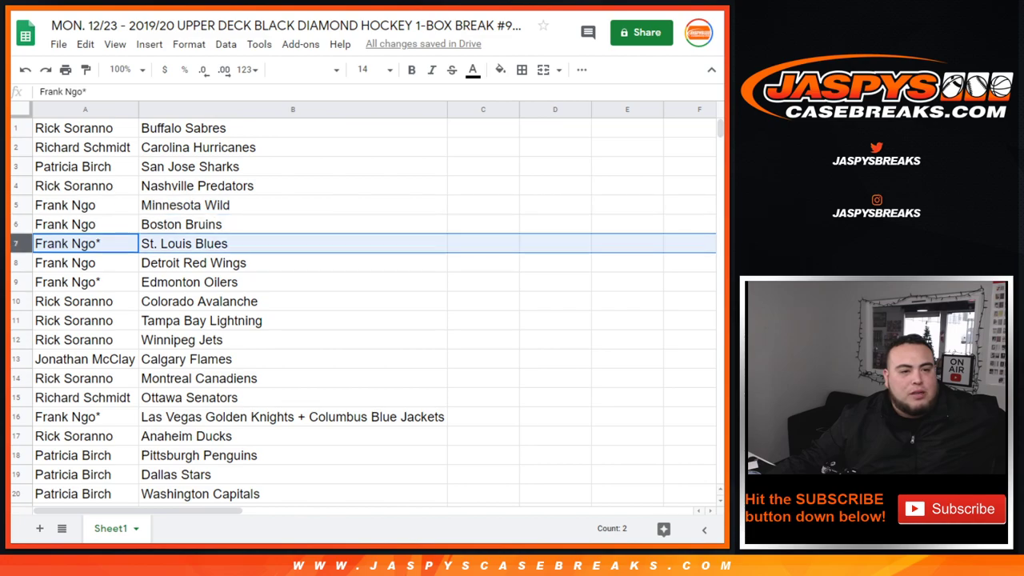
{"action": "left_click", "coordinate": [17, 263]}
{"action": "left_click", "coordinate": [18, 282]}
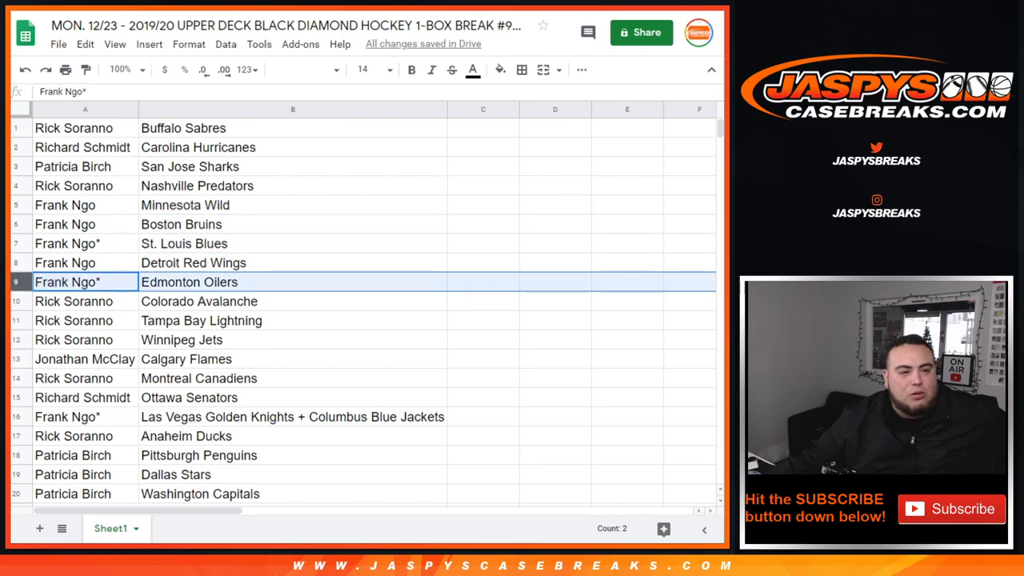
{"action": "scroll", "coordinate": [363, 310], "scroll_direction": "down", "scroll_amount": 1}
{"action": "left_click", "coordinate": [18, 205]}
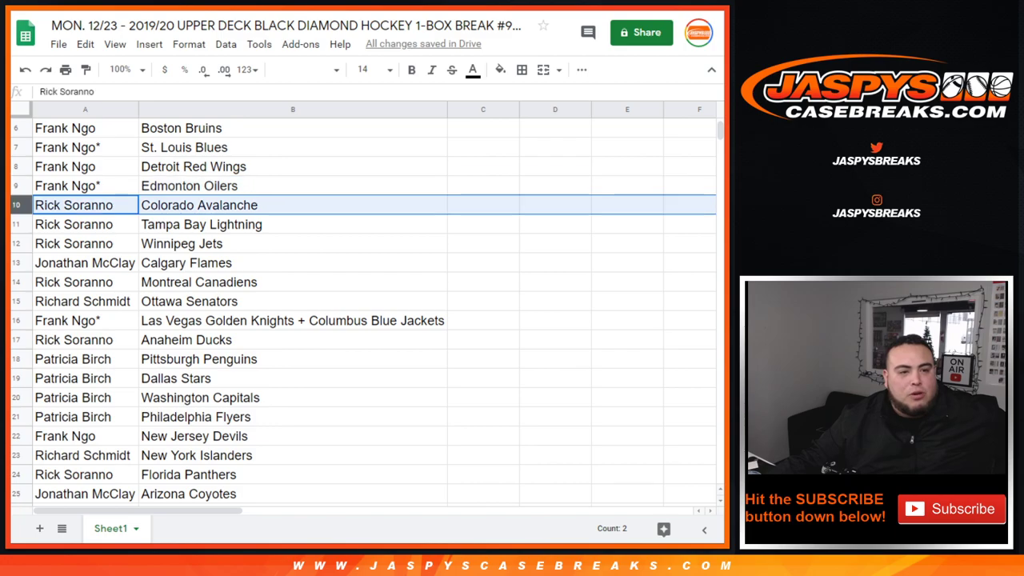
{"action": "left_click", "coordinate": [18, 224]}
{"action": "left_click", "coordinate": [18, 244]}
{"action": "left_click", "coordinate": [17, 262]}
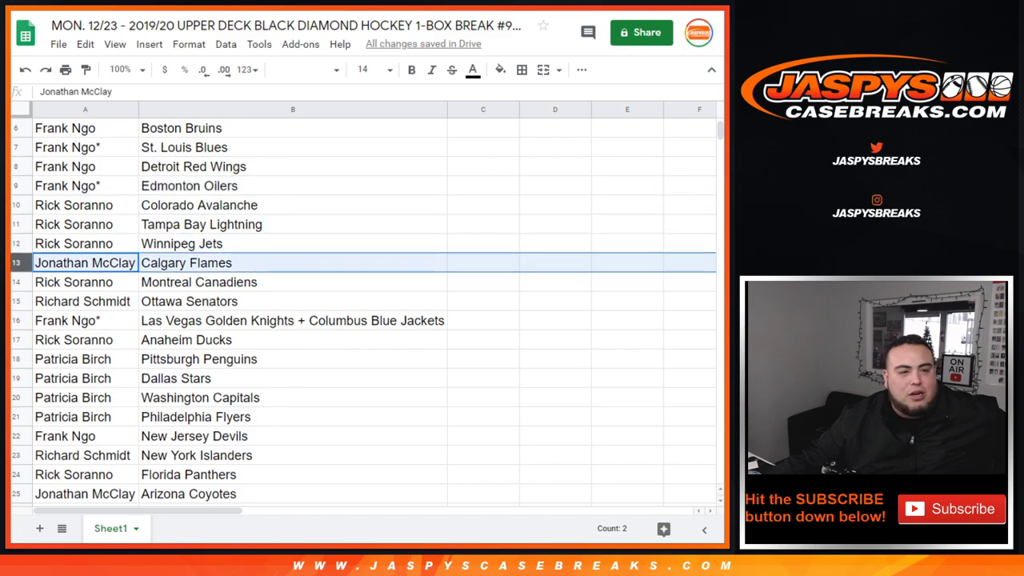
{"action": "left_click", "coordinate": [18, 282]}
{"action": "scroll", "coordinate": [363, 310], "scroll_direction": "down", "scroll_amount": 1}
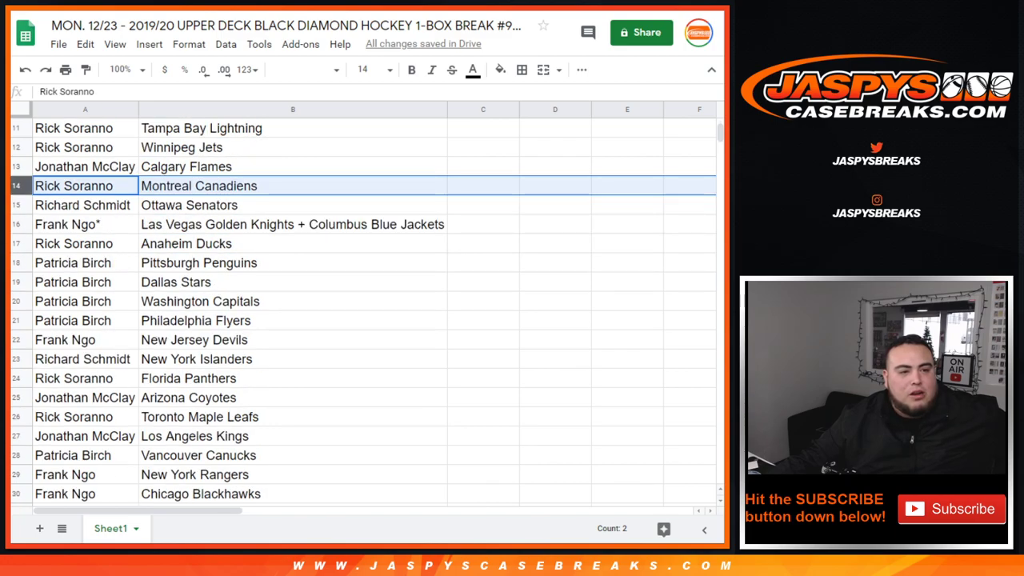
{"action": "left_click", "coordinate": [16, 205]}
{"action": "left_click", "coordinate": [15, 224]}
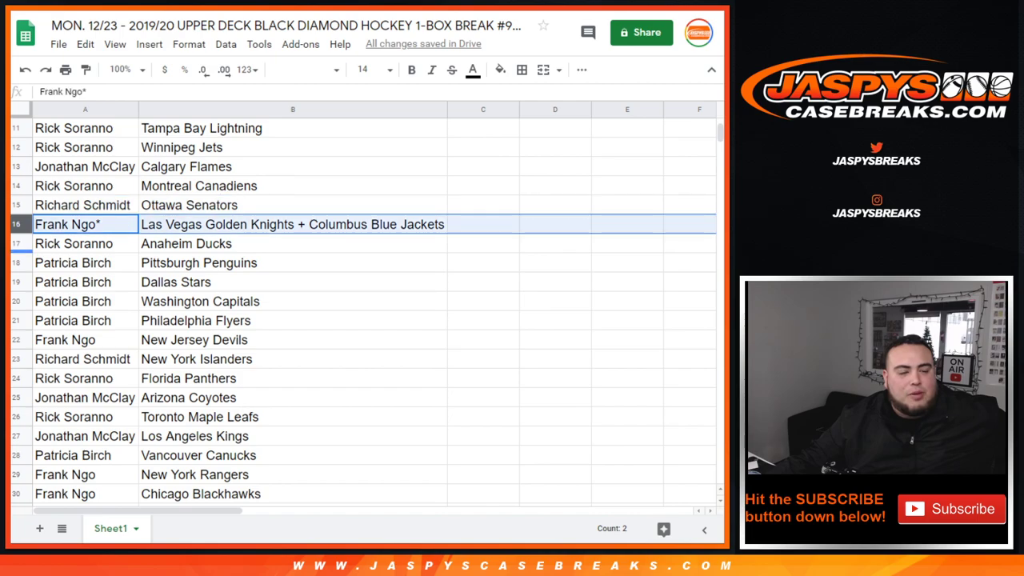
{"action": "left_click", "coordinate": [16, 244]}
{"action": "left_click", "coordinate": [16, 262]}
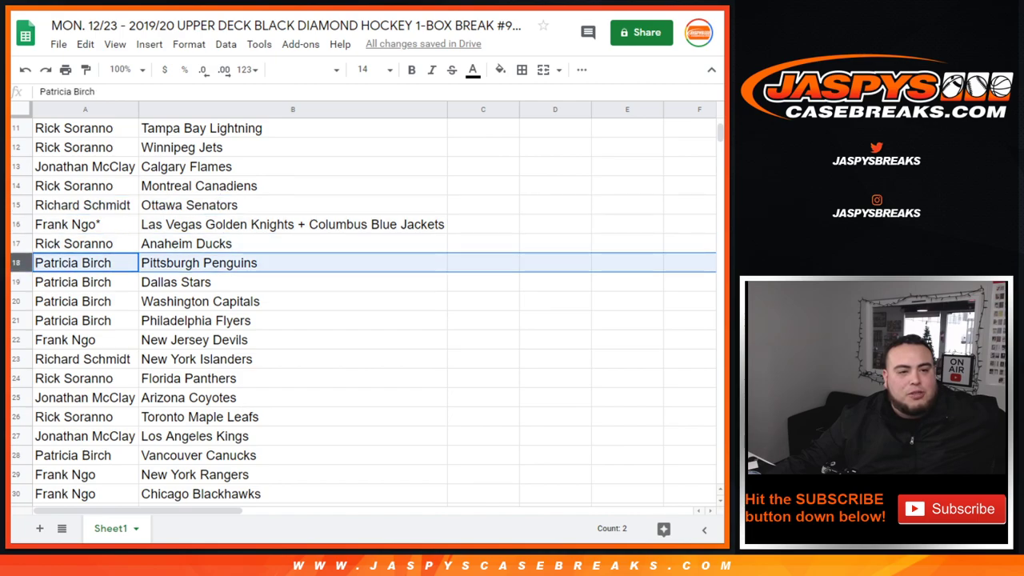
{"action": "left_click", "coordinate": [16, 281]}
{"action": "left_click", "coordinate": [16, 300]}
{"action": "left_click", "coordinate": [16, 320]}
{"action": "left_click", "coordinate": [16, 339]}
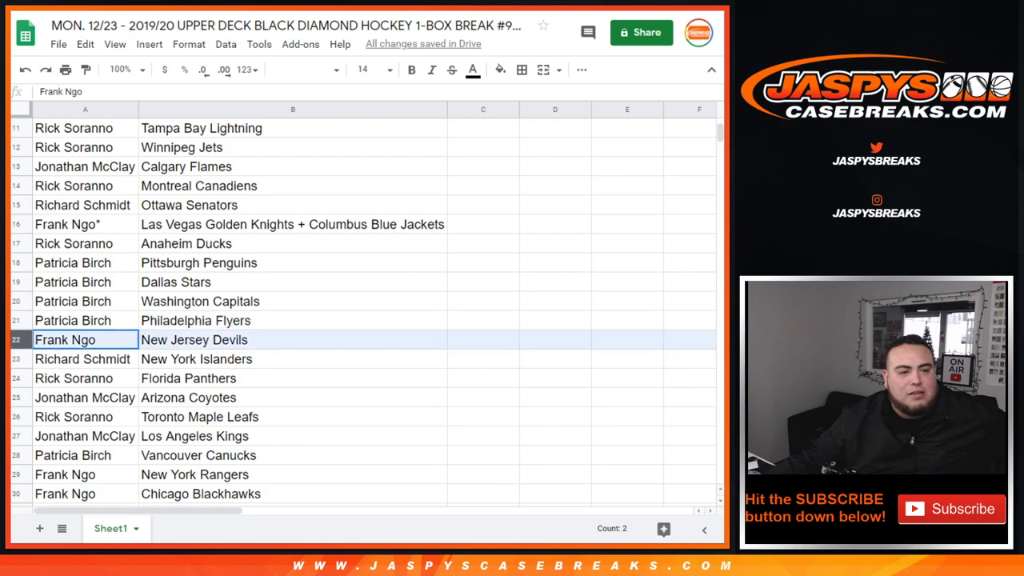
{"action": "scroll", "coordinate": [364, 310], "scroll_direction": "down", "scroll_amount": 1}
{"action": "left_click", "coordinate": [16, 263]}
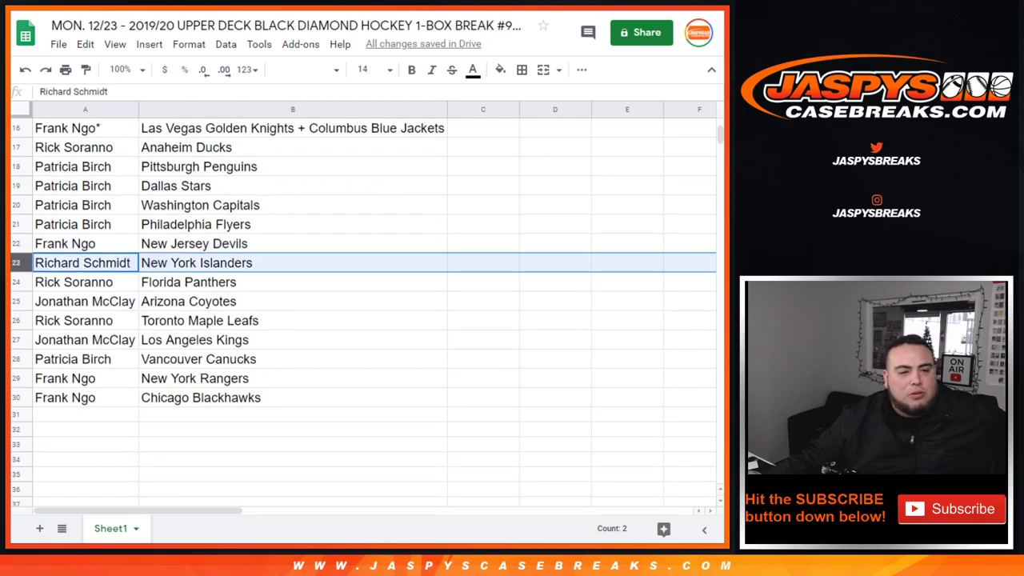
{"action": "left_click", "coordinate": [16, 281]}
{"action": "left_click", "coordinate": [16, 301]}
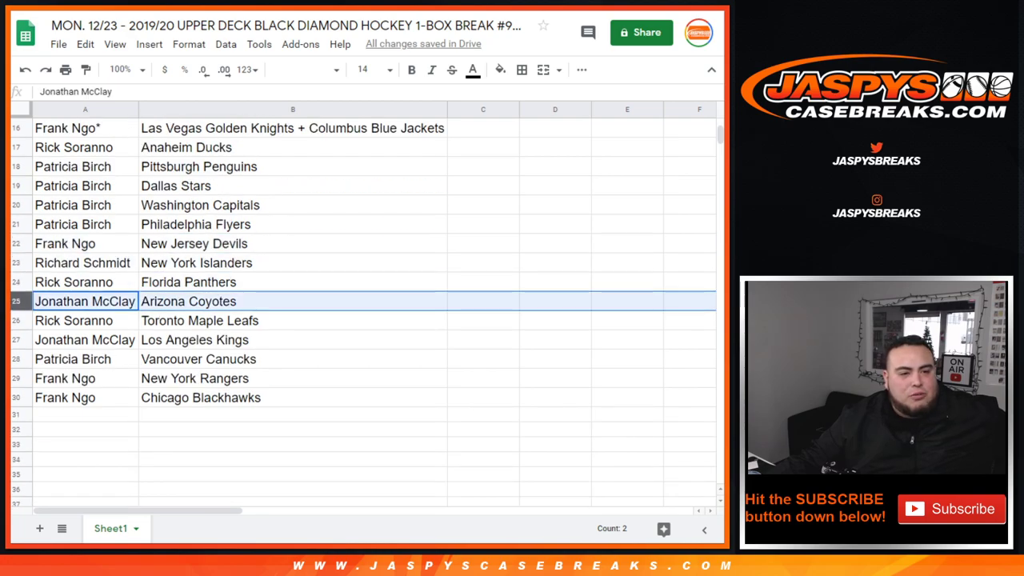
{"action": "left_click", "coordinate": [16, 320]}
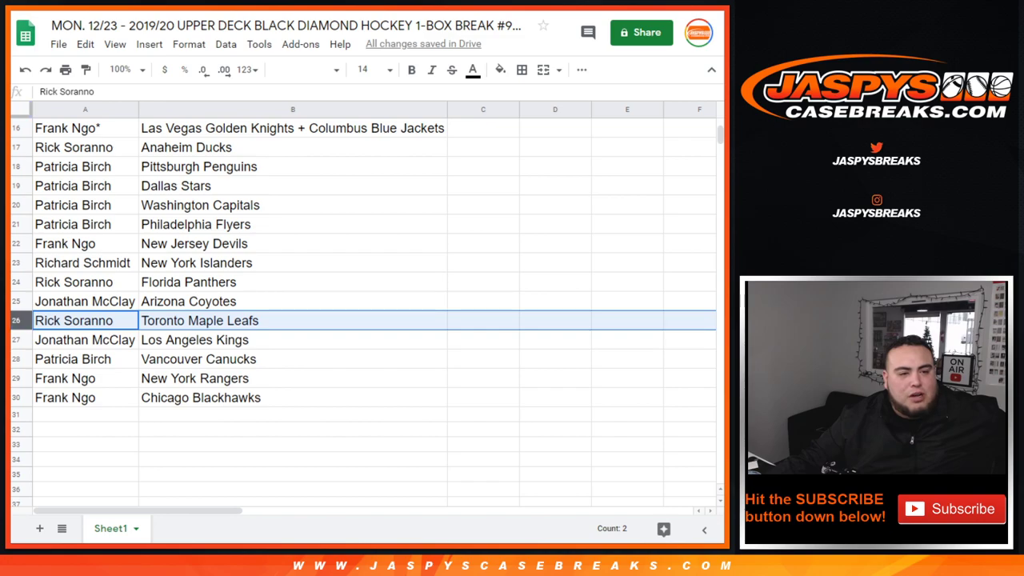
{"action": "left_click", "coordinate": [16, 340]}
{"action": "left_click", "coordinate": [16, 359]}
{"action": "left_click", "coordinate": [16, 378]}
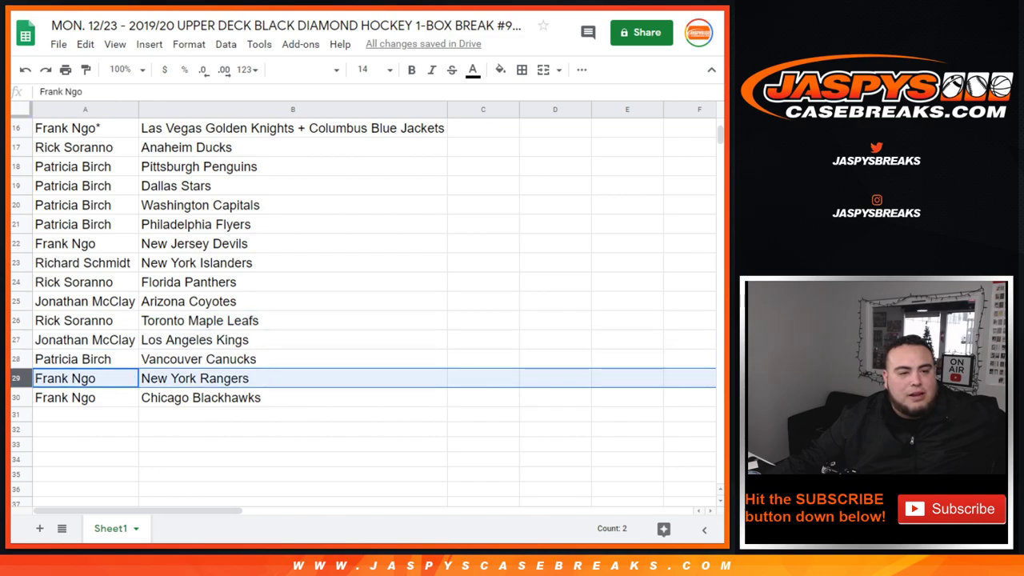
{"action": "left_click", "coordinate": [15, 397]}
Step: Sort the sheet by column B from A to Z so the teams are in alphabetical order
{"action": "scroll", "coordinate": [15, 396], "scroll_direction": "up", "scroll_amount": 5}
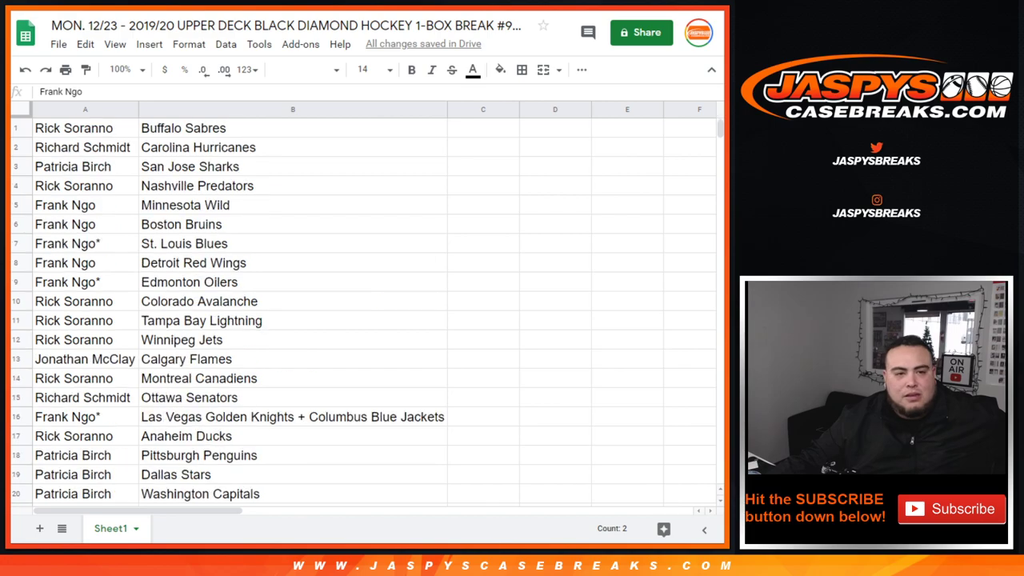
{"action": "left_click", "coordinate": [439, 109]}
{"action": "left_click", "coordinate": [512, 374]}
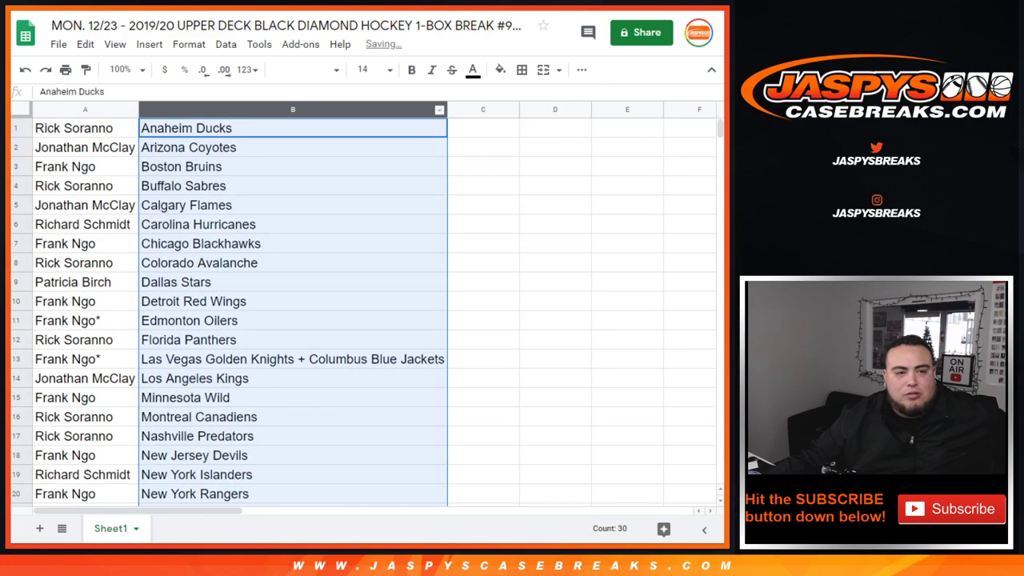
Step: Apply borders to all cells of A1:B30 and center their text horizontally
{"action": "scroll", "coordinate": [293, 224], "scroll_direction": "down", "scroll_amount": 5}
{"action": "left_click_drag", "start_coordinate": [85, 128], "coordinate": [293, 417]}
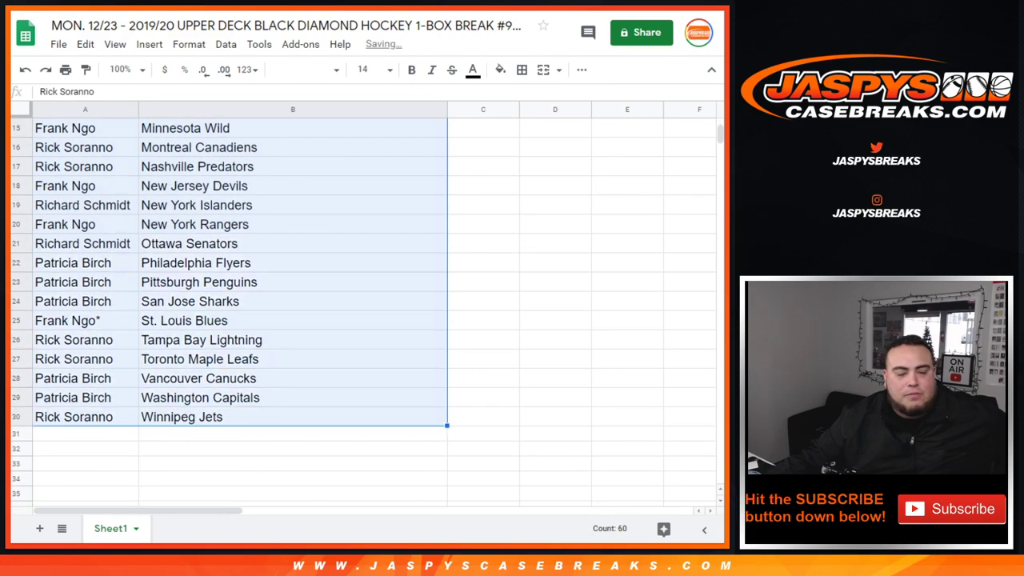
{"action": "left_click", "coordinate": [521, 69]}
{"action": "left_click", "coordinate": [528, 98]}
{"action": "left_click", "coordinate": [581, 70]}
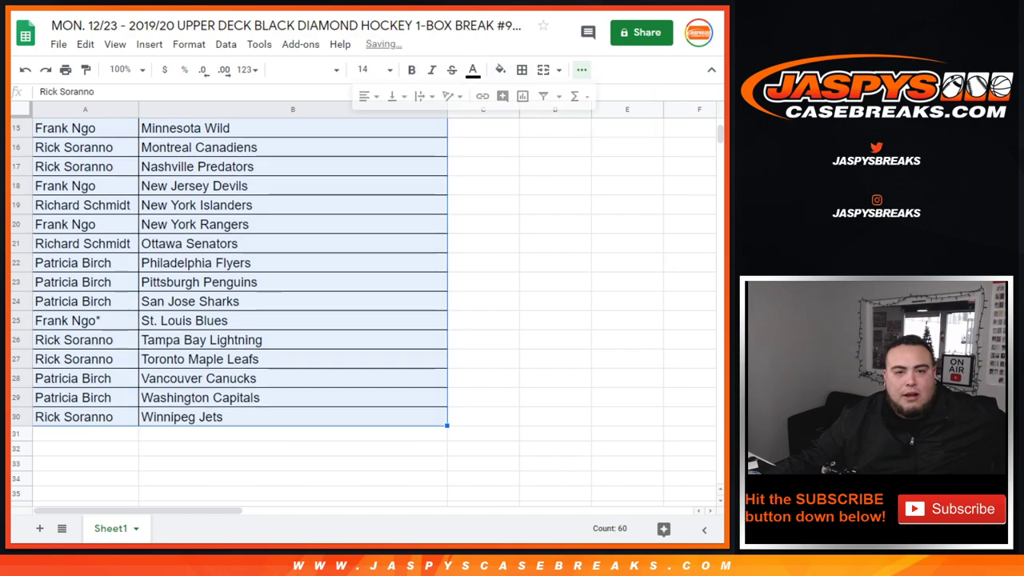
{"action": "left_click", "coordinate": [368, 96]}
{"action": "left_click", "coordinate": [384, 120]}
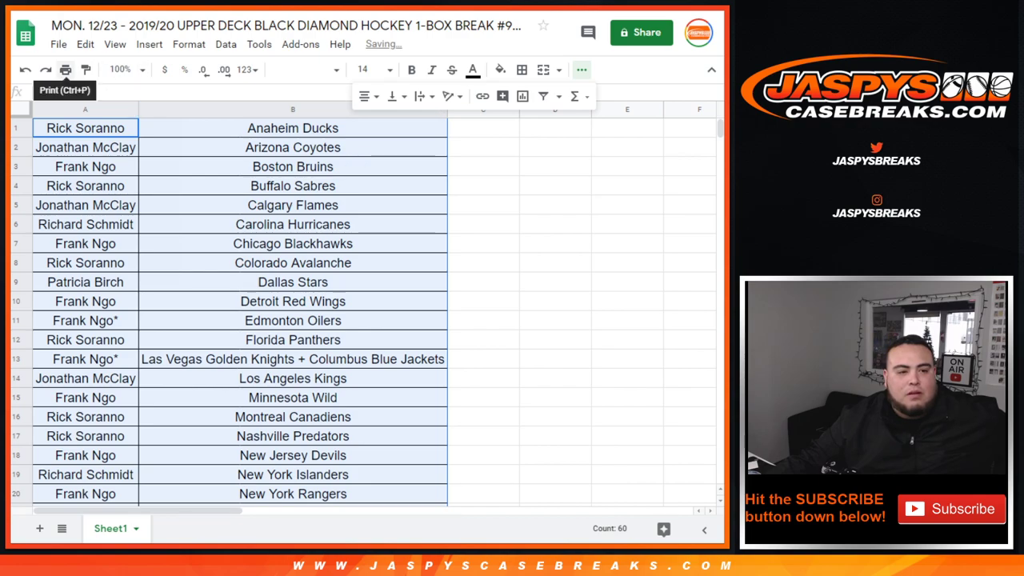
Step: Set the sheet's printout to portrait orientation with the workbook title shown, and continue to the printer dialog
{"action": "left_click", "coordinate": [66, 69]}
{"action": "left_click", "coordinate": [624, 187]}
{"action": "left_click", "coordinate": [558, 367]}
{"action": "left_click", "coordinate": [528, 423]}
{"action": "scroll", "coordinate": [255, 304], "scroll_direction": "down", "scroll_amount": 2}
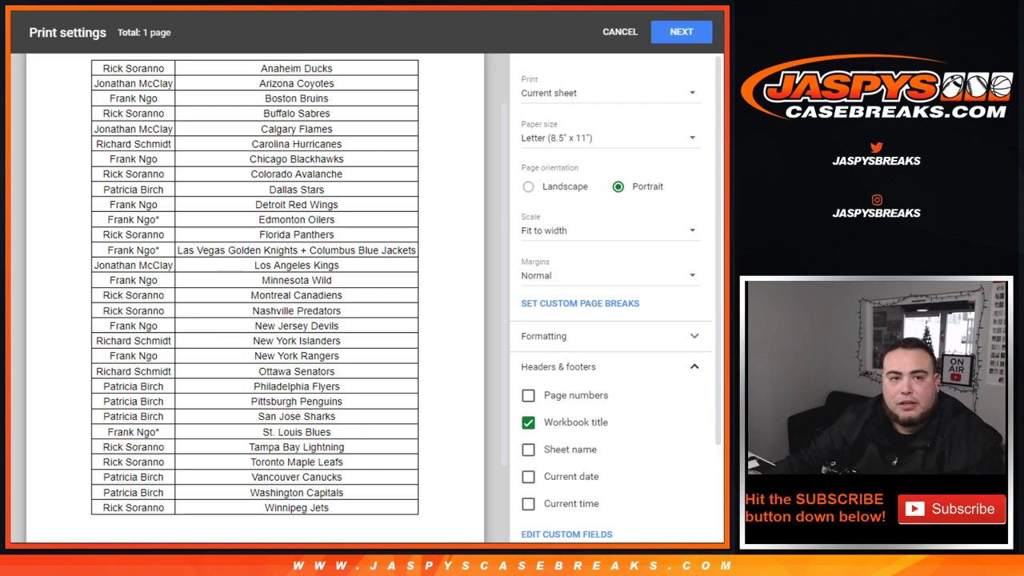
{"action": "key", "text": "Return"}
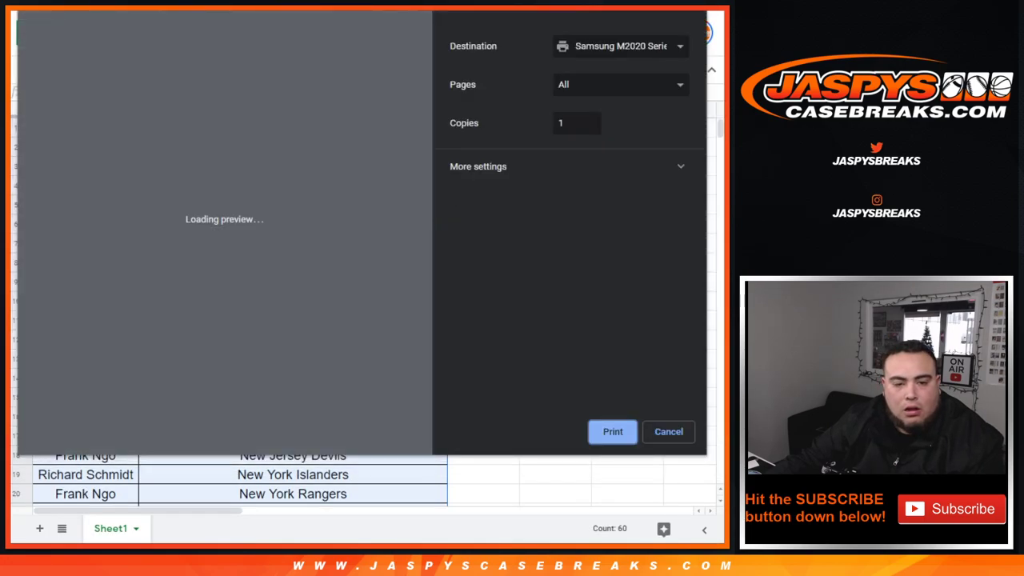
Step: Print one copy of all pages of the team list on the Samsung M2020 Series printer
{"action": "key", "text": "Return"}
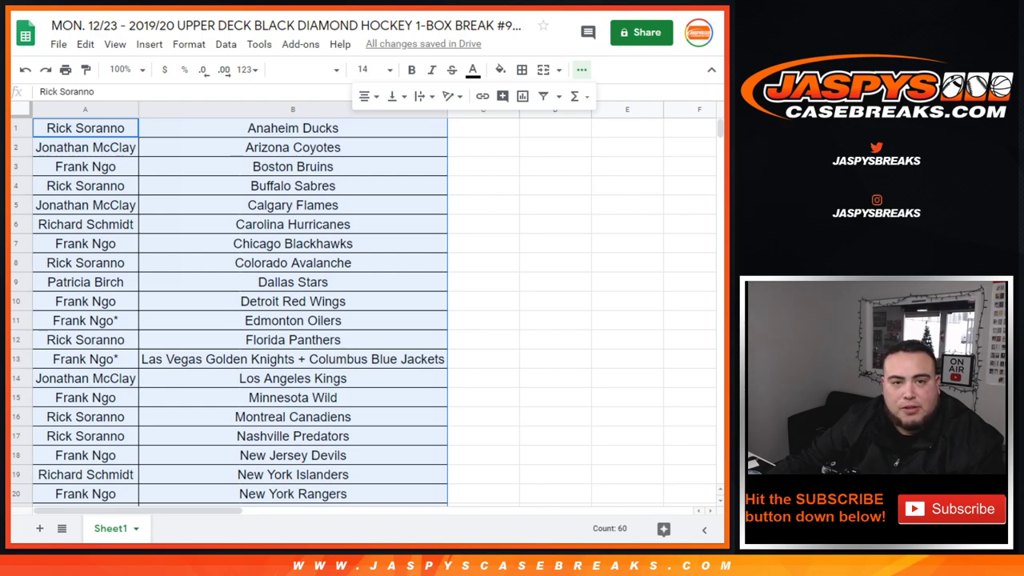
Step: Open the Jaspys Case Breaks store in a new tab and look through the football, basketball and baseball break listings for available spots
{"action": "key", "text": "ctrl+t"}
{"action": "left_click", "coordinate": [362, 301]}
{"action": "scroll", "coordinate": [493, 276], "scroll_direction": "down", "scroll_amount": 3}
{"action": "scroll", "coordinate": [493, 276], "scroll_direction": "up", "scroll_amount": 1}
{"action": "scroll", "coordinate": [493, 256], "scroll_direction": "down", "scroll_amount": 15}
{"action": "scroll", "coordinate": [493, 240], "scroll_direction": "up", "scroll_amount": 4}
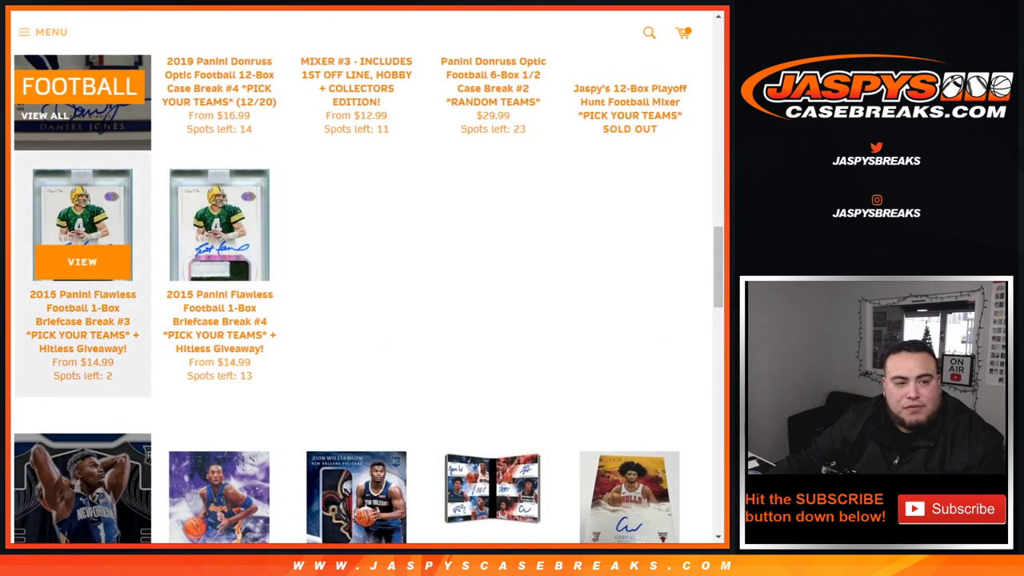
{"action": "scroll", "coordinate": [493, 336], "scroll_direction": "down", "scroll_amount": 3}
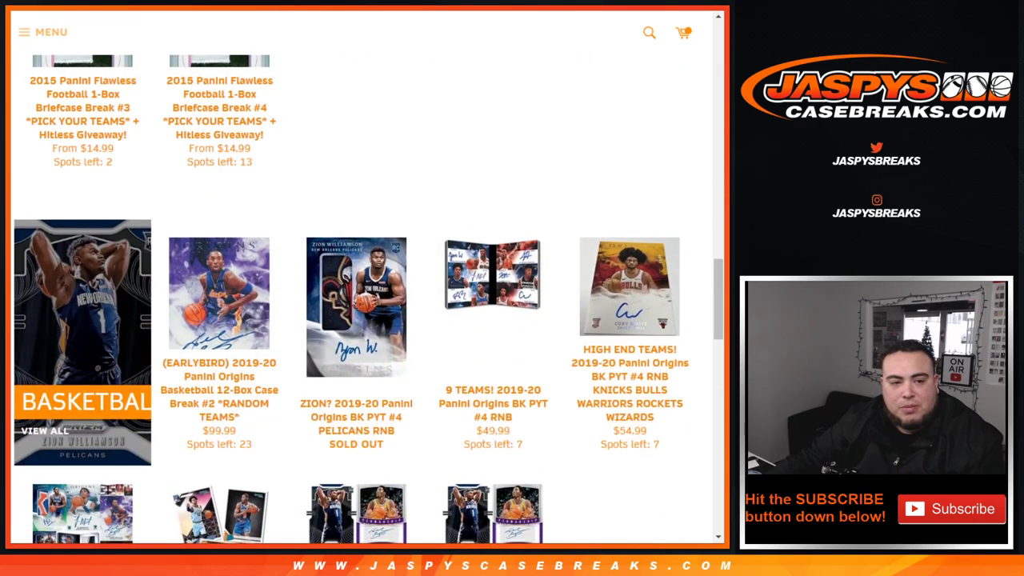
{"action": "scroll", "coordinate": [493, 320], "scroll_direction": "down", "scroll_amount": 11}
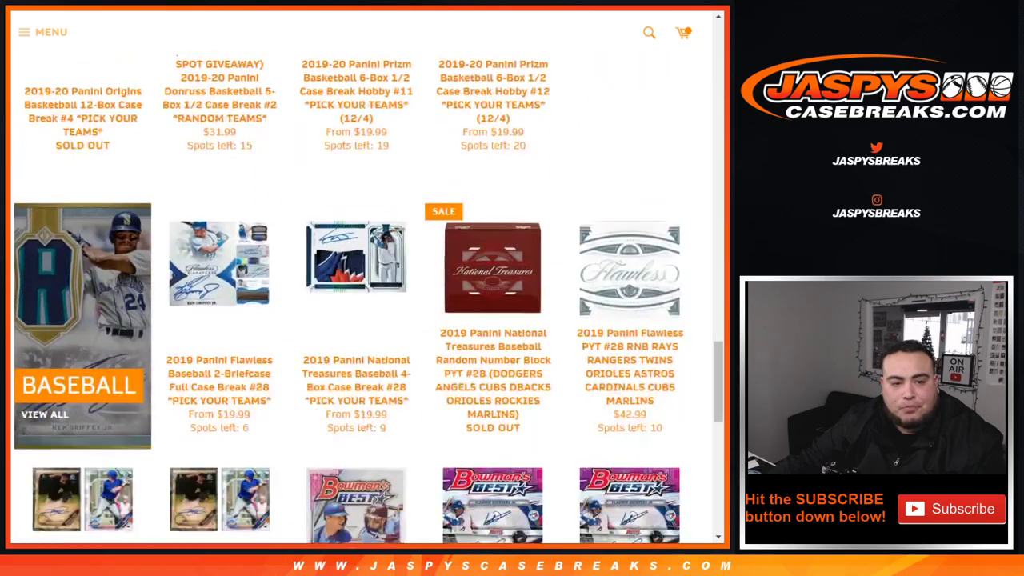
{"action": "scroll", "coordinate": [356, 240], "scroll_direction": "up", "scroll_amount": 2}
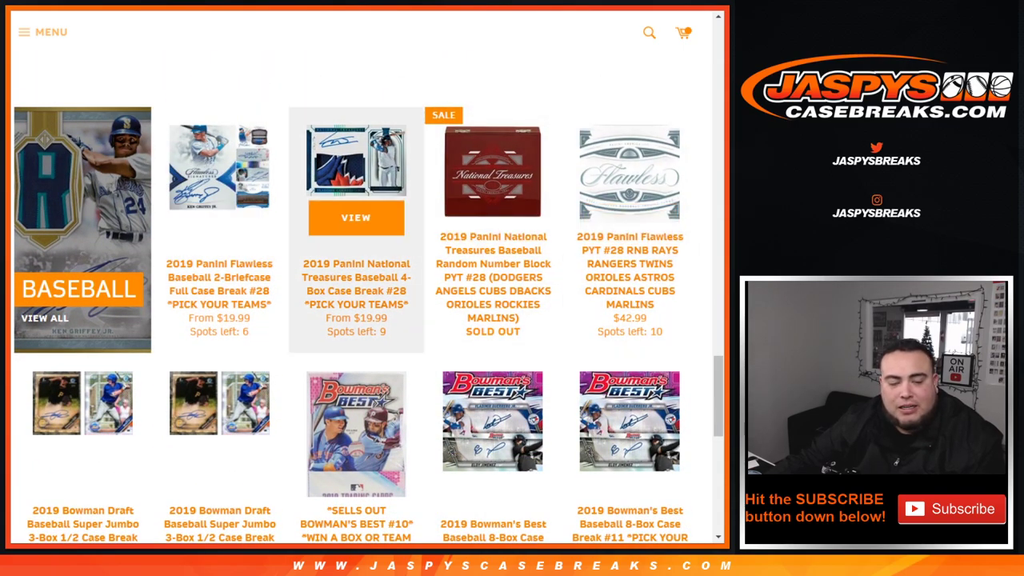
{"action": "scroll", "coordinate": [356, 217], "scroll_direction": "down", "scroll_amount": 1}
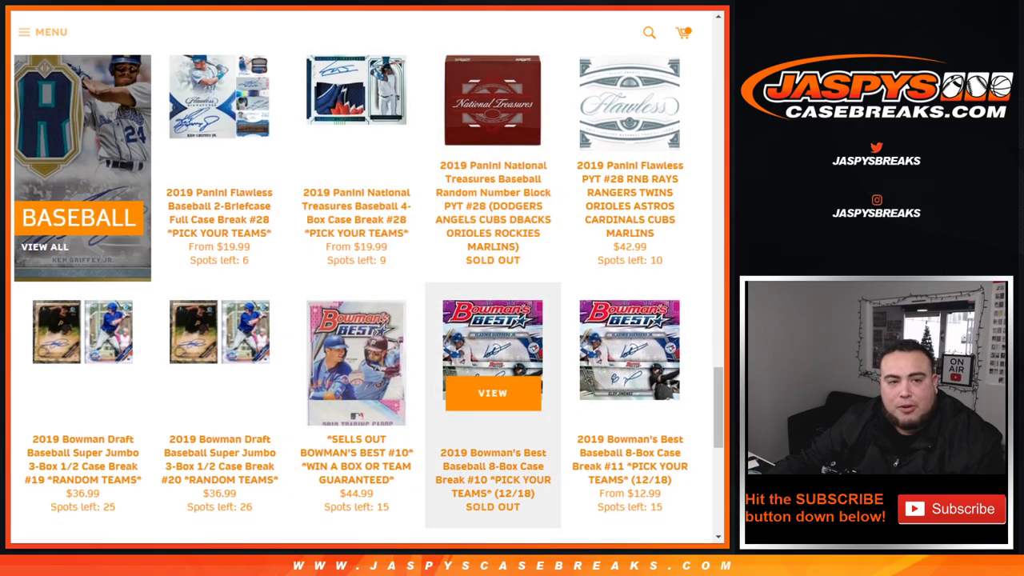